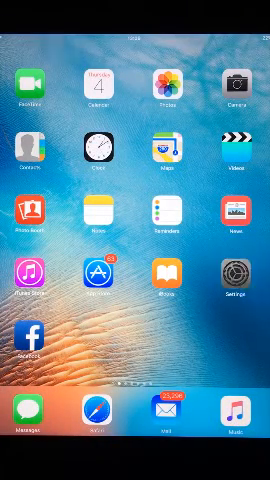
Go into Settings > General > Reset and choose Reset Home Screen Layout.
{"action": "left_click", "coordinate": [236, 273]}
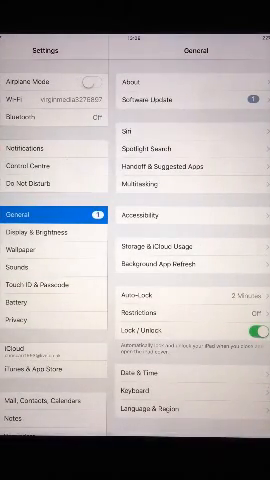
{"action": "scroll", "coordinate": [190, 300], "scroll_direction": "down", "scroll_amount": 5}
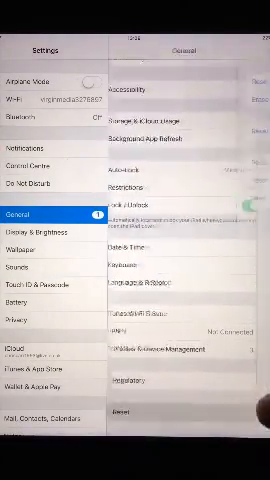
{"action": "left_click", "coordinate": [125, 410]}
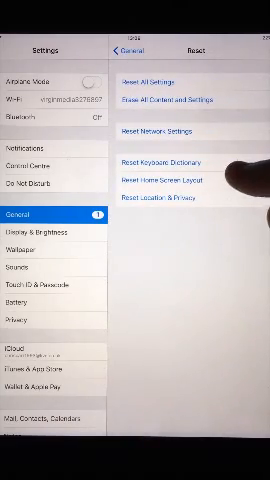
{"action": "left_click", "coordinate": [162, 180]}
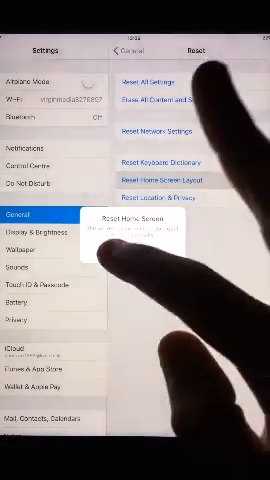
Cancel the reset, back out to General and return to the home screen.
{"action": "left_click", "coordinate": [106, 254]}
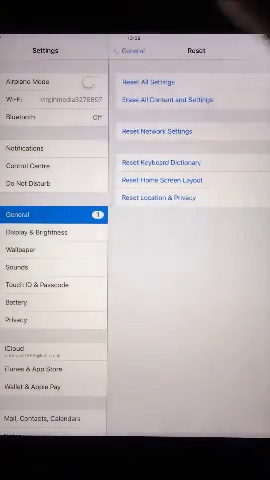
{"action": "left_click", "coordinate": [130, 49]}
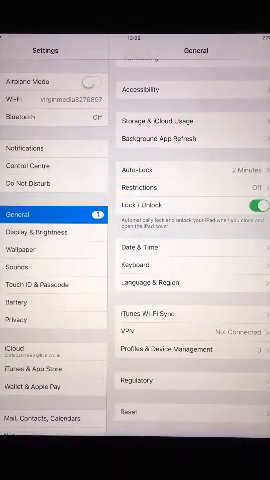
{"action": "key", "text": "super"}
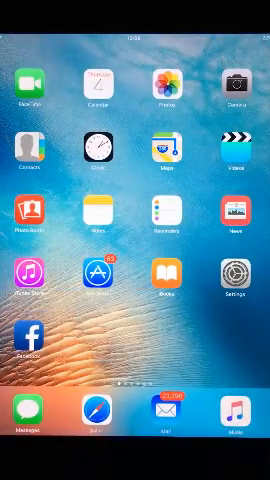
On the second home screen page, pick up the Halifax icon in jiggle mode and carry it toward the fourth column.
{"action": "left_click_drag", "start_coordinate": [200, 240], "coordinate": [60, 240]}
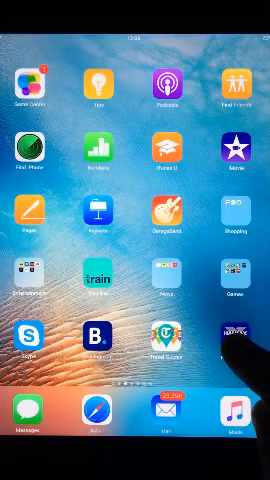
{"action": "left_click", "coordinate": [235, 335]}
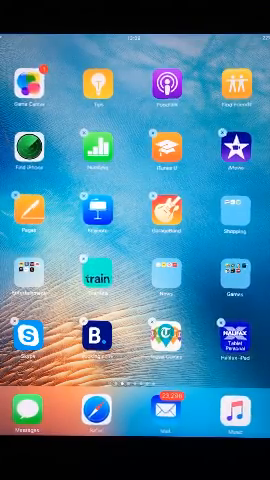
{"action": "mouse_move", "coordinate": [235, 335]}
{"action": "left_mouse_down"}
{"action": "mouse_move", "coordinate": [205, 328]}
{"action": "mouse_move", "coordinate": [168, 335]}
{"action": "left_mouse_up"}
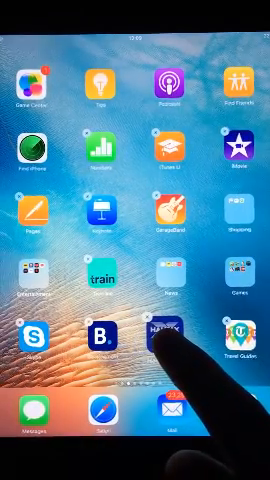
{"action": "left_click_drag", "start_coordinate": [168, 335], "coordinate": [238, 340]}
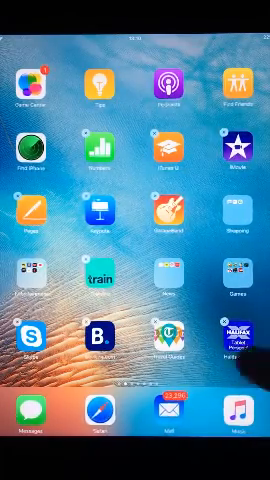
Drop Halifax into the next page's bottom-right slot, end rearranging and swipe back a page.
{"action": "left_click_drag", "start_coordinate": [238, 335], "coordinate": [266, 325]}
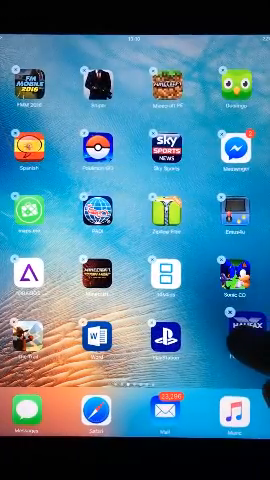
{"action": "left_click_drag", "start_coordinate": [266, 325], "coordinate": [236, 335]}
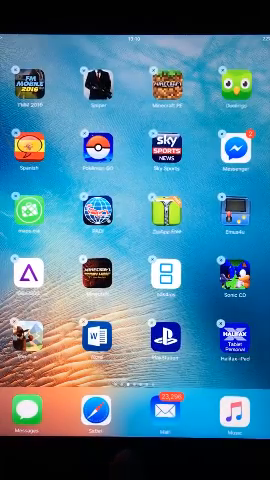
{"action": "key", "text": "super"}
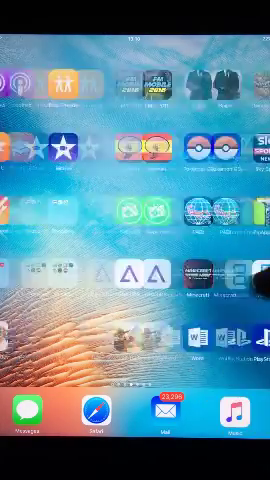
{"action": "left_click_drag", "start_coordinate": [120, 300], "coordinate": [250, 300]}
Drag Travel Guides onto Booking.com to create the Travel folder and start editing its name.
{"action": "left_click_drag", "start_coordinate": [230, 300], "coordinate": [60, 300]}
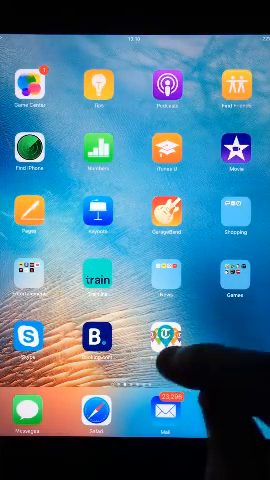
{"action": "left_click", "coordinate": [165, 336]}
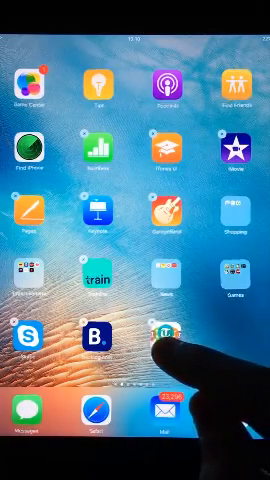
{"action": "left_click_drag", "start_coordinate": [155, 335], "coordinate": [100, 335]}
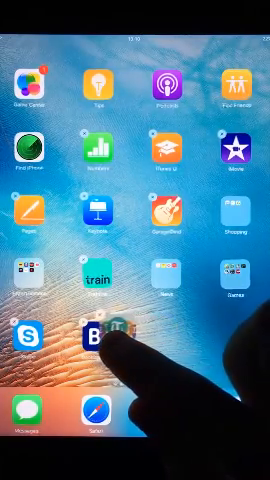
{"action": "left_click_drag", "start_coordinate": [100, 340], "coordinate": [97, 330]}
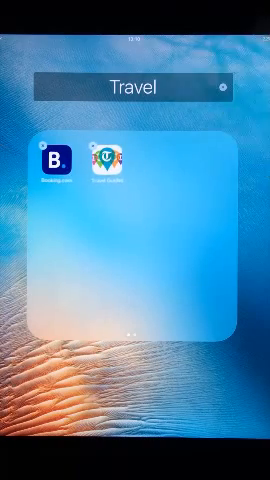
{"action": "left_click", "coordinate": [133, 87]}
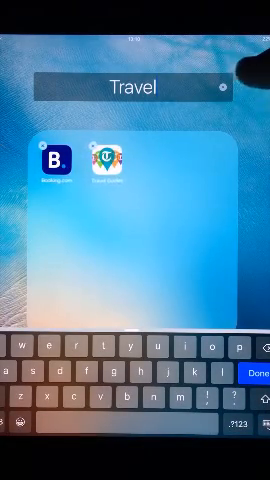
Erase the folder's name with the clear button and close the folder.
{"action": "left_click", "coordinate": [222, 87]}
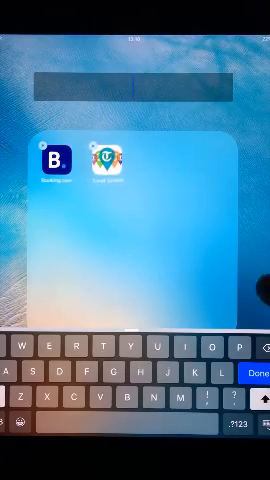
{"action": "left_click", "coordinate": [255, 290]}
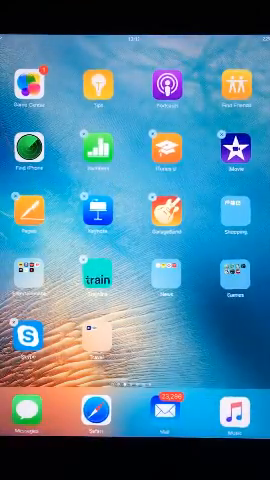
Drop Skype into the Travel folder, end rearranging, then re-enter jiggle mode and open the folder.
{"action": "mouse_move", "coordinate": [28, 335]}
{"action": "left_mouse_down"}
{"action": "mouse_move", "coordinate": [75, 345]}
{"action": "mouse_move", "coordinate": [30, 330]}
{"action": "left_mouse_up"}
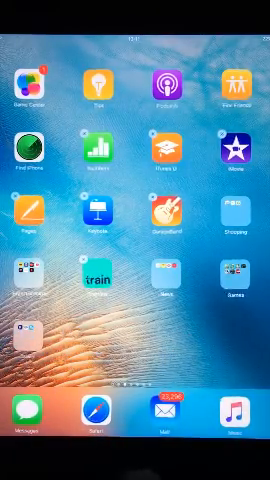
{"action": "key", "text": "super"}
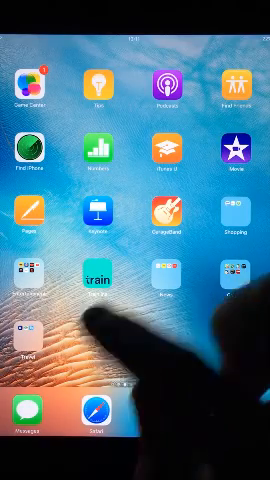
{"action": "left_click", "coordinate": [28, 332]}
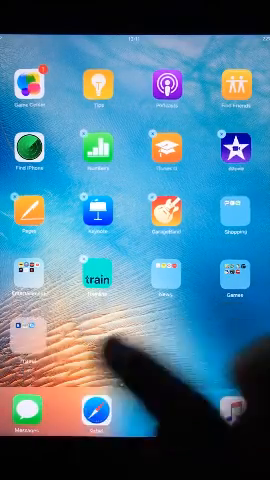
{"action": "left_click", "coordinate": [28, 332]}
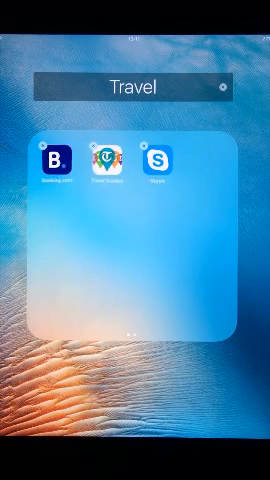
Drag Skype out of the folder onto the home screen, reopen the folder and pull Travel Guides out too.
{"action": "left_click_drag", "start_coordinate": [158, 160], "coordinate": [250, 162]}
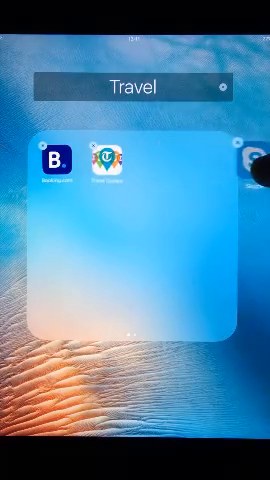
{"action": "left_click_drag", "start_coordinate": [170, 160], "coordinate": [262, 200]}
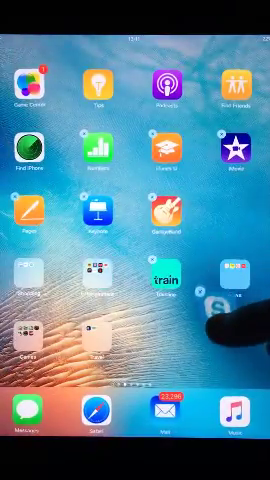
{"action": "left_click_drag", "start_coordinate": [258, 205], "coordinate": [200, 320]}
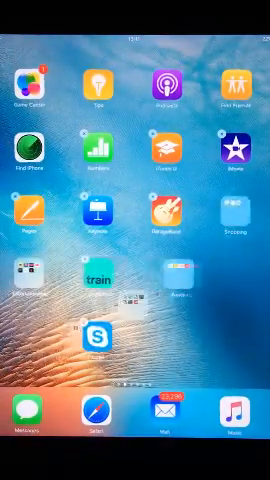
{"action": "left_click", "coordinate": [28, 340]}
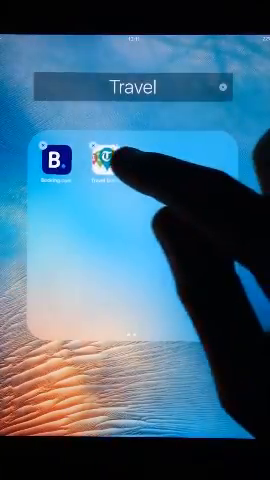
{"action": "left_click_drag", "start_coordinate": [105, 155], "coordinate": [255, 200]}
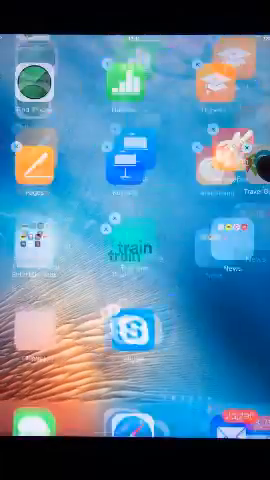